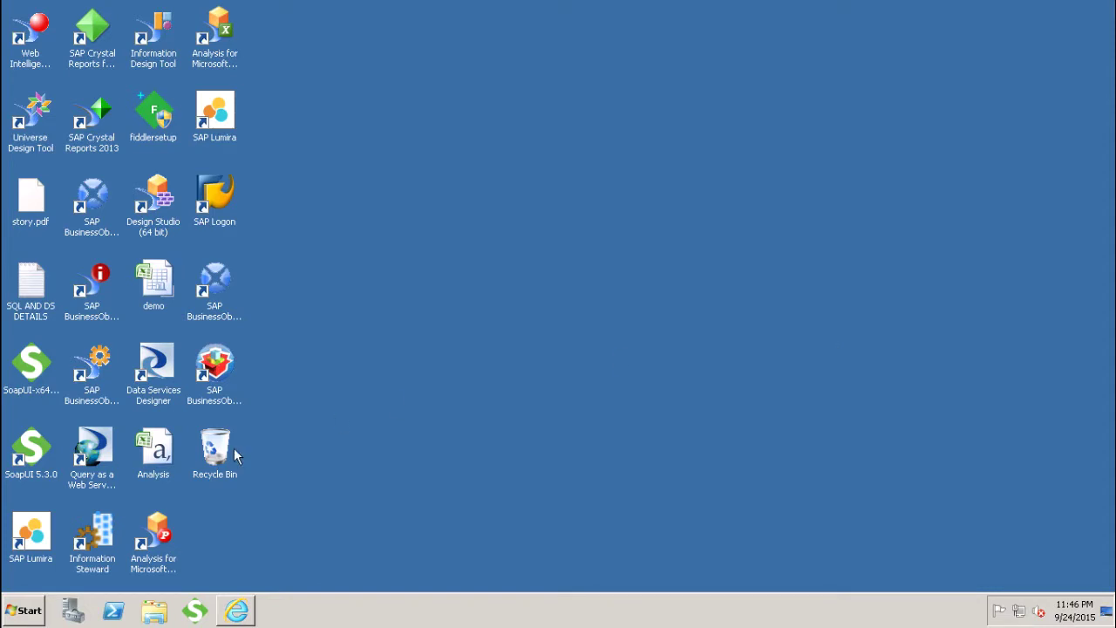
# Step: Switch to the BI launch pad in Internet Explorer and create a Web Intelligence document from the eFashion universe in the webi universes folder
pyautogui.click(239, 621)
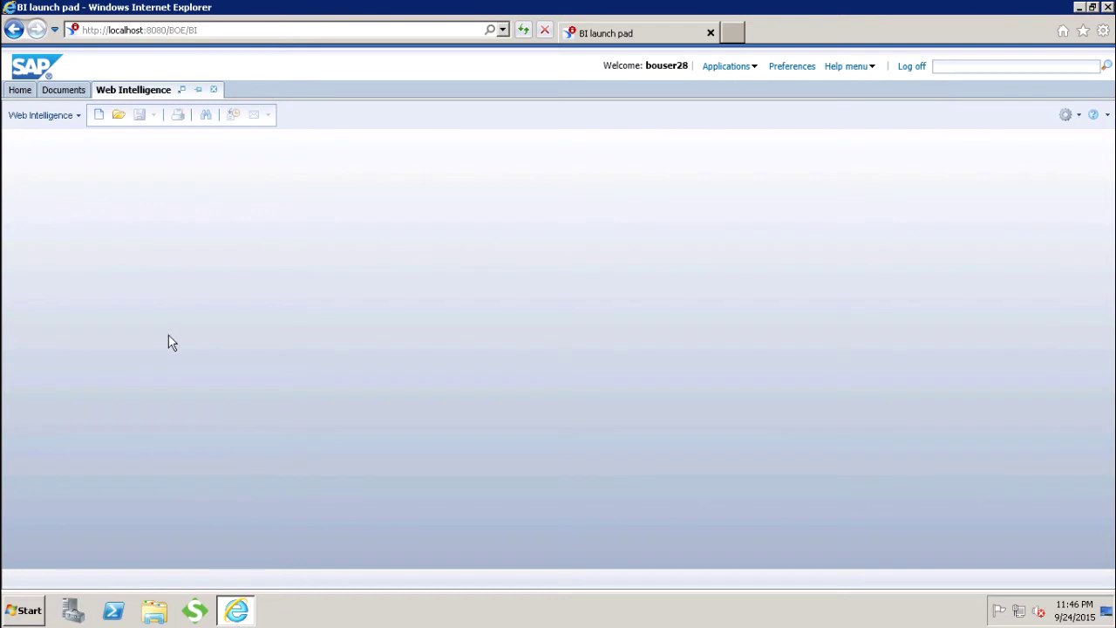
pyautogui.click(100, 114)
pyautogui.doubleClick(529, 273)
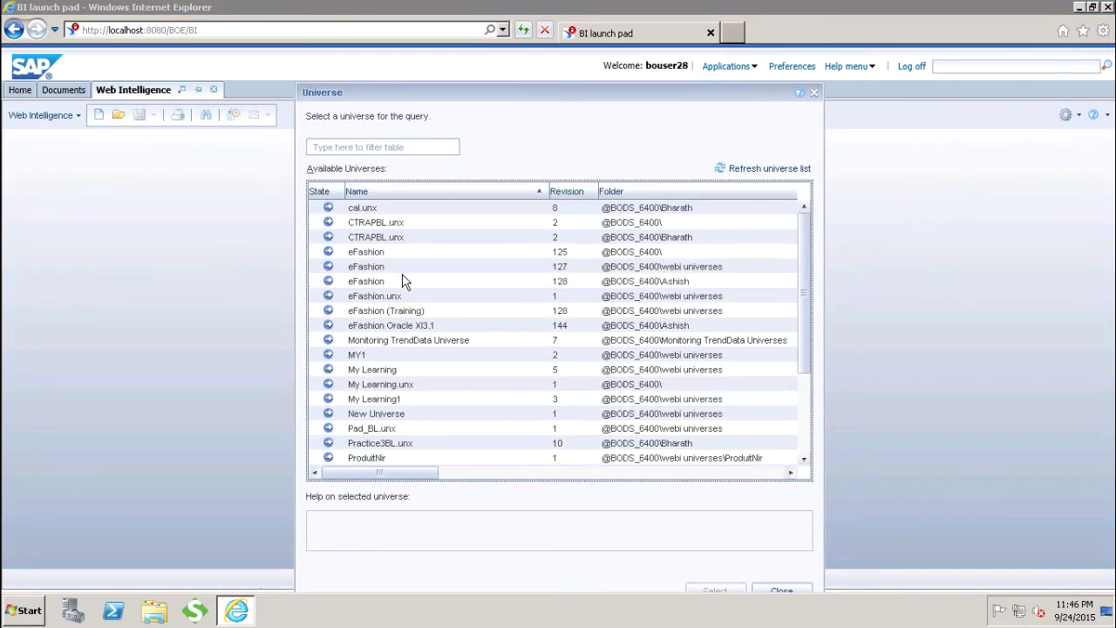
pyautogui.doubleClick(398, 267)
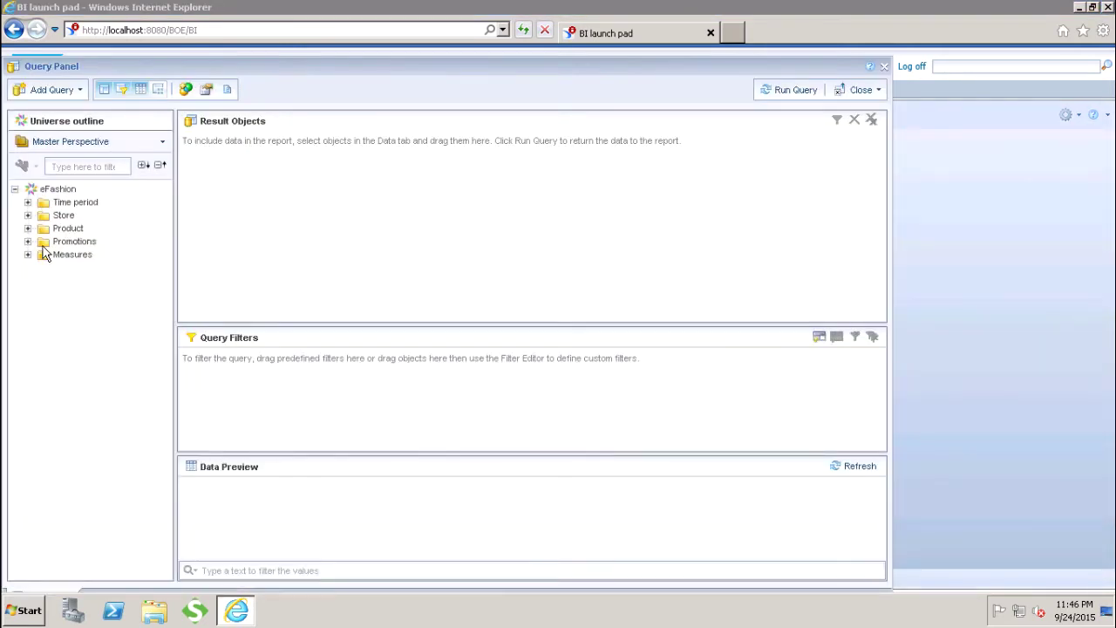
# Step: Add Year, Quarter, Month and Sales revenue to the query's result objects, run the query and dismiss the autosave notice
pyautogui.click(28, 202)
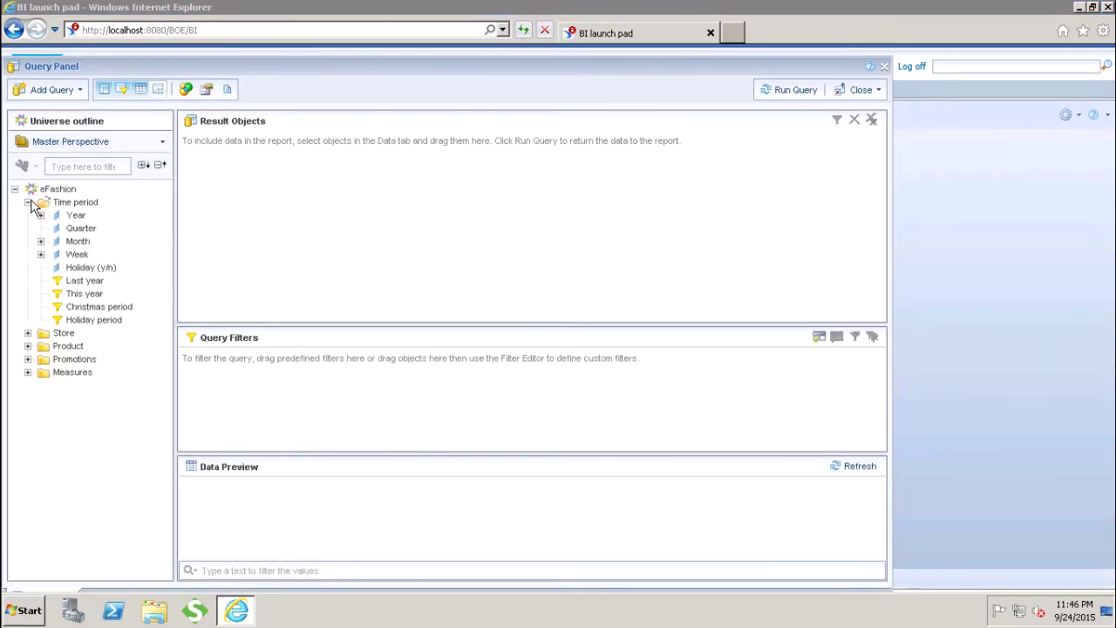
pyautogui.doubleClick(73, 216)
pyautogui.doubleClick(81, 228)
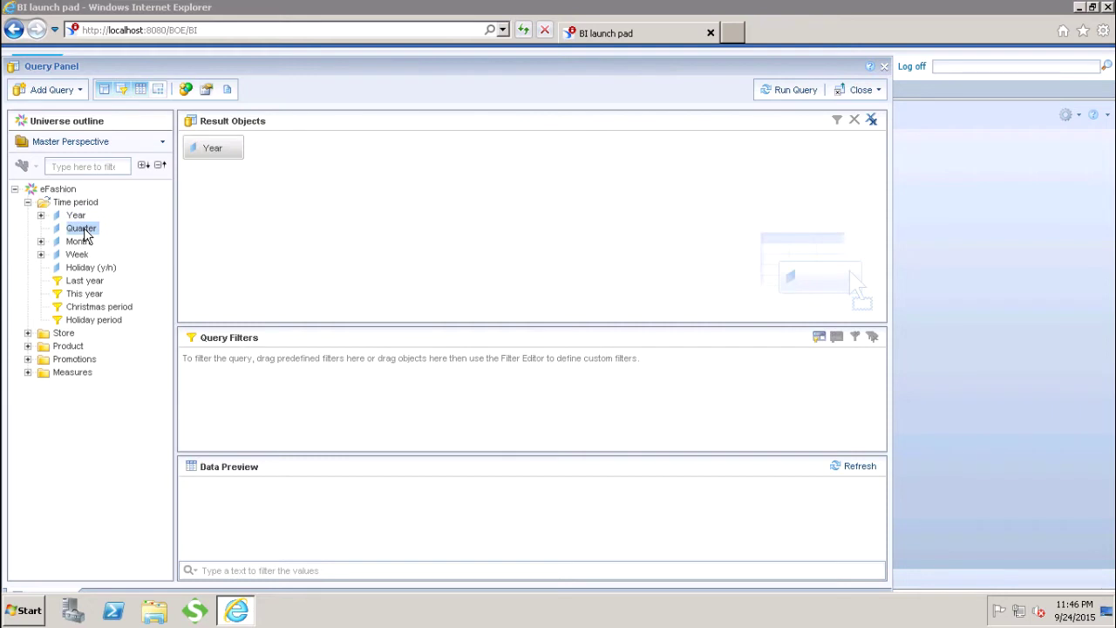
pyautogui.doubleClick(81, 243)
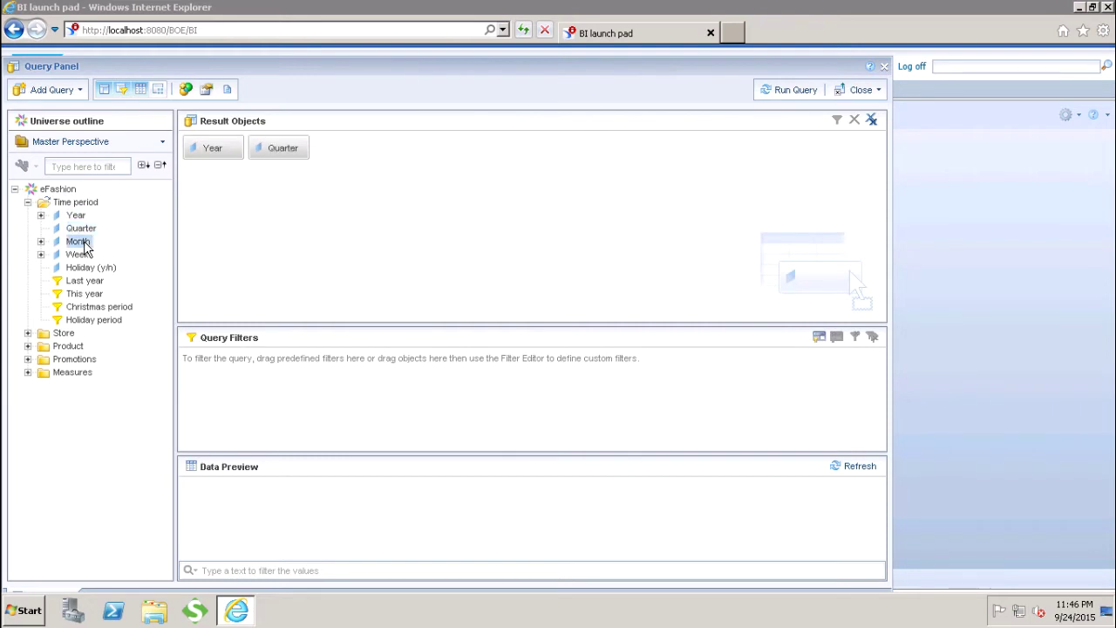
pyautogui.click(28, 372)
pyautogui.doubleClick(105, 386)
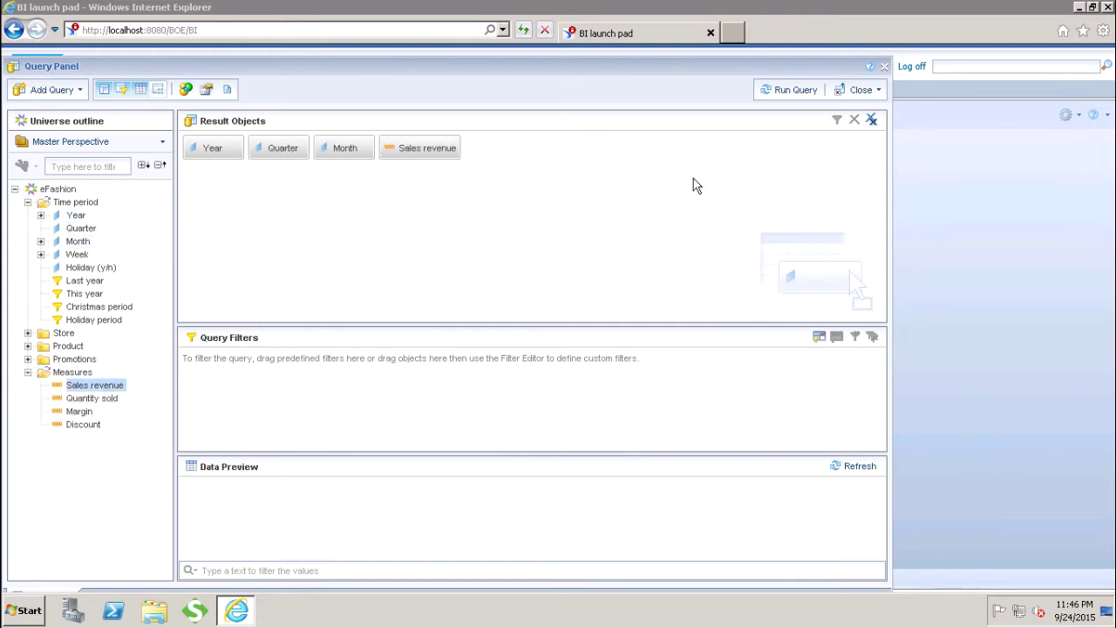
pyautogui.click(798, 90)
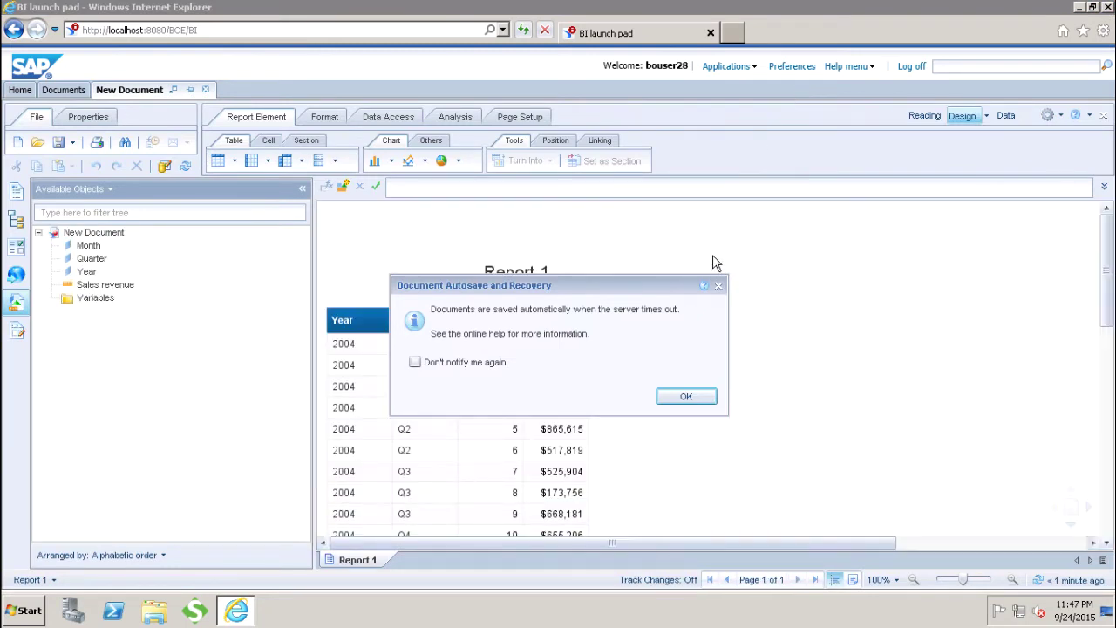
pyautogui.click(672, 398)
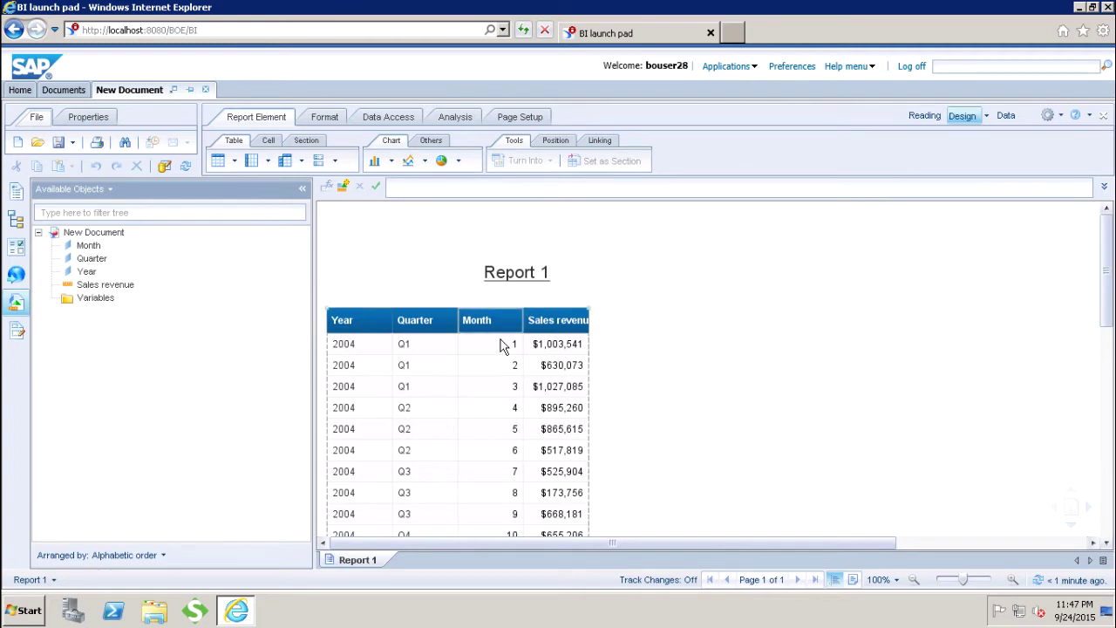
# Step: Set the table's Quarter column as a section and select the resulting section cell
pyautogui.click(403, 345)
pyautogui.click(411, 347)
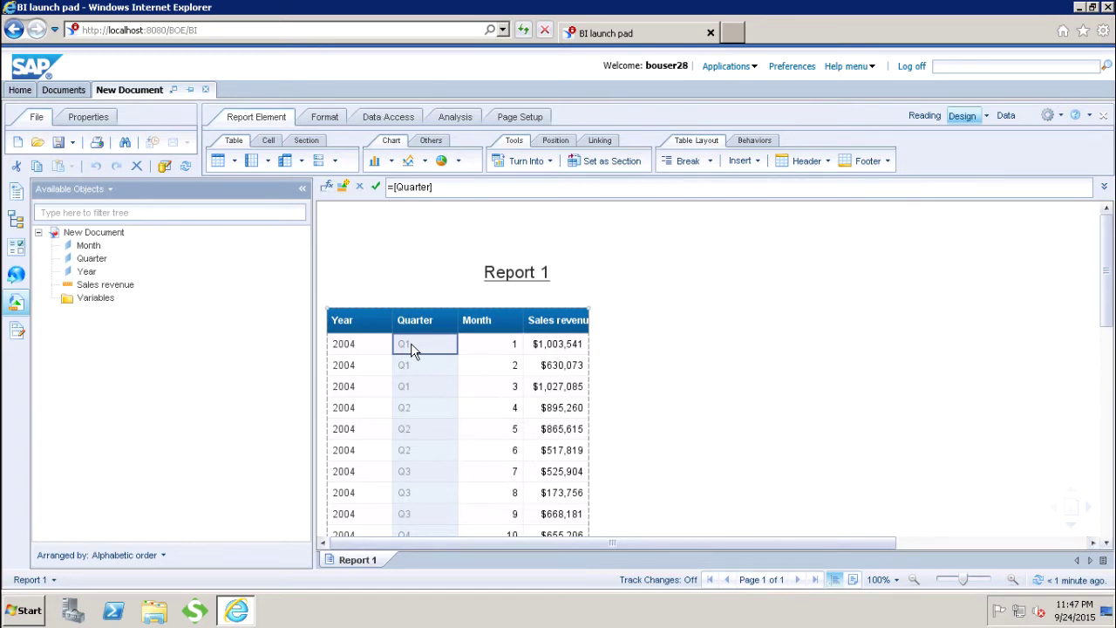
pyautogui.rightClick(410, 343)
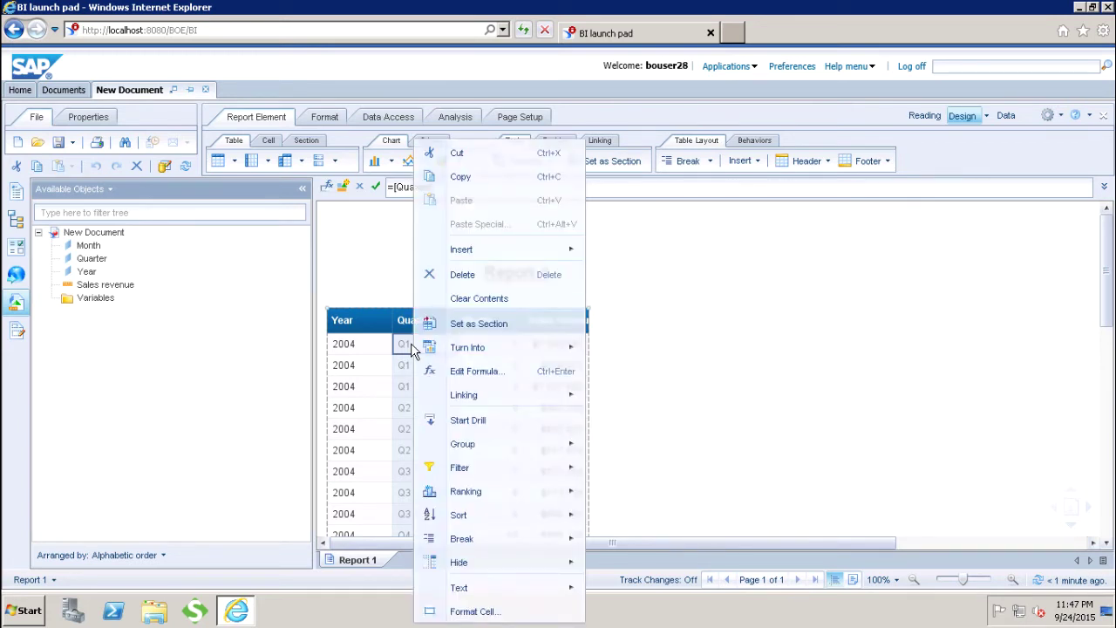
pyautogui.click(486, 327)
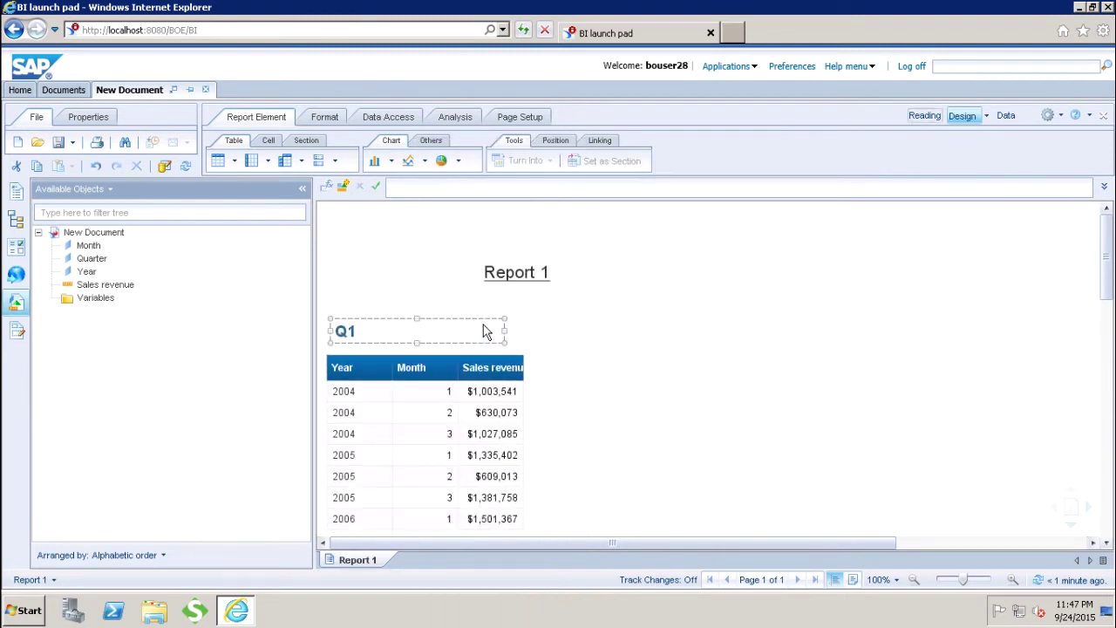
pyautogui.click(660, 324)
pyautogui.click(354, 335)
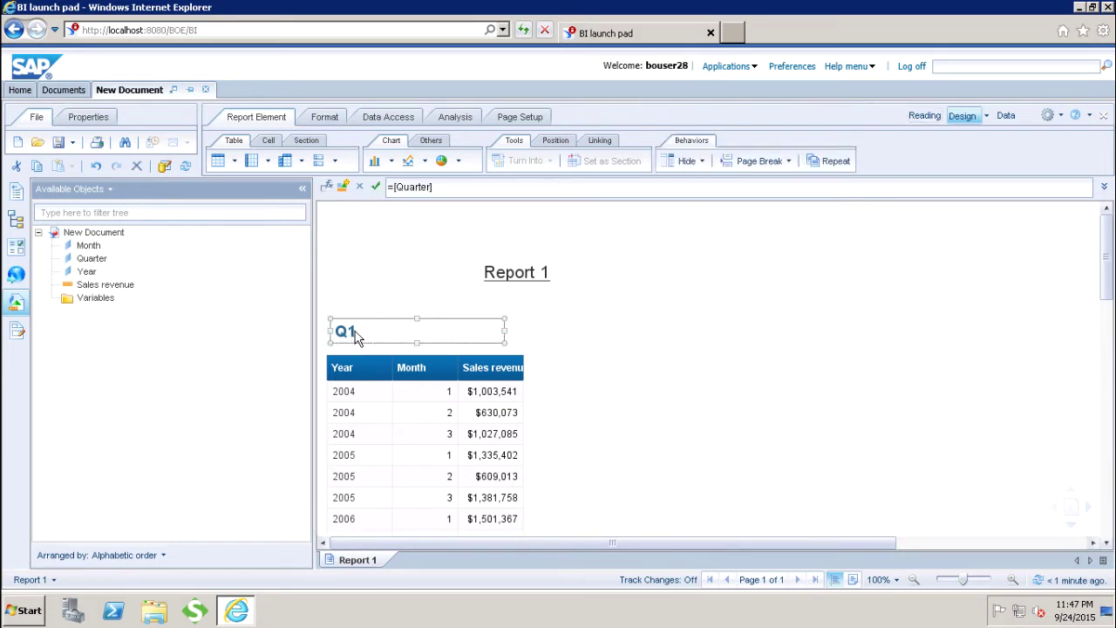
pyautogui.moveTo(1112, 280)
pyautogui.mouseDown()
pyautogui.moveTo(1112, 491)
pyautogui.moveTo(1111, 262)
pyautogui.mouseUp()
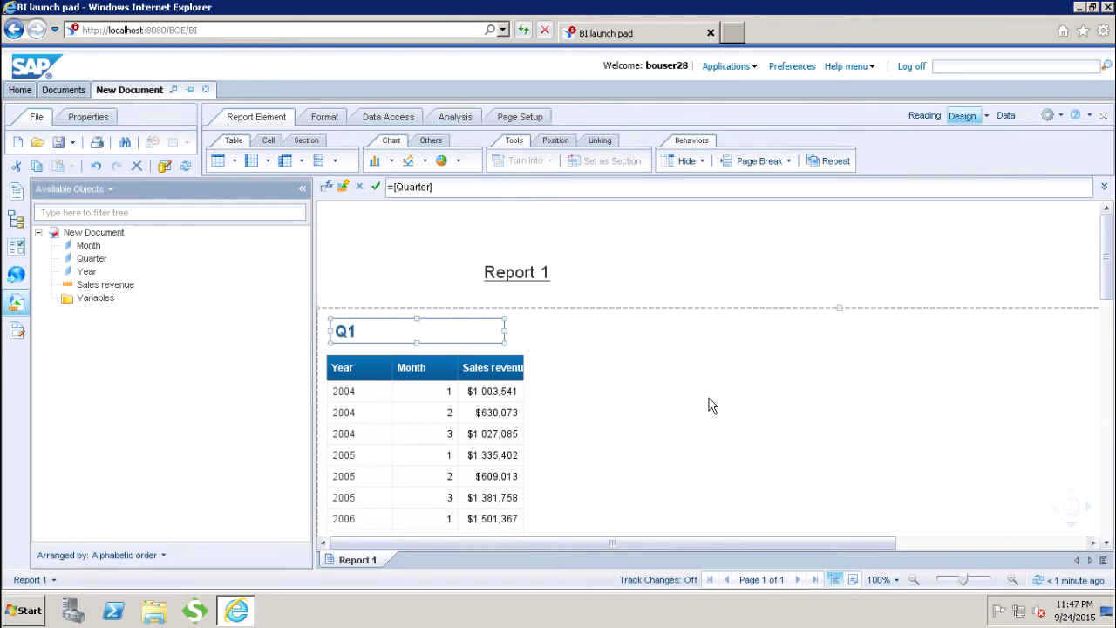
# Step: Insert a section based on the Year object above the Quarter section, just below the report title
pyautogui.click(305, 143)
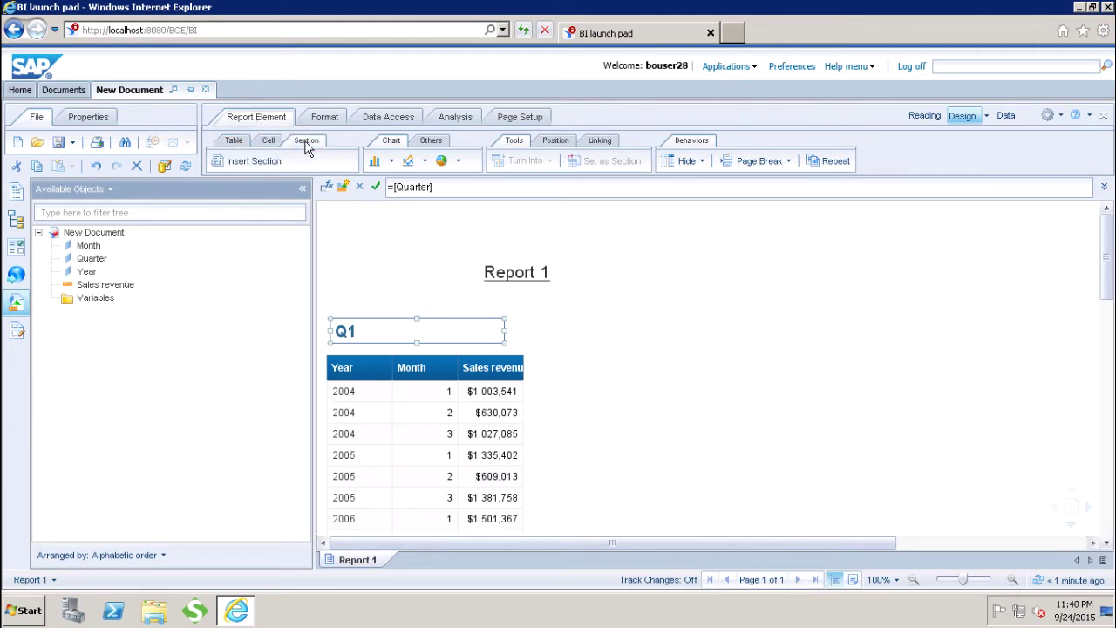
pyautogui.click(254, 162)
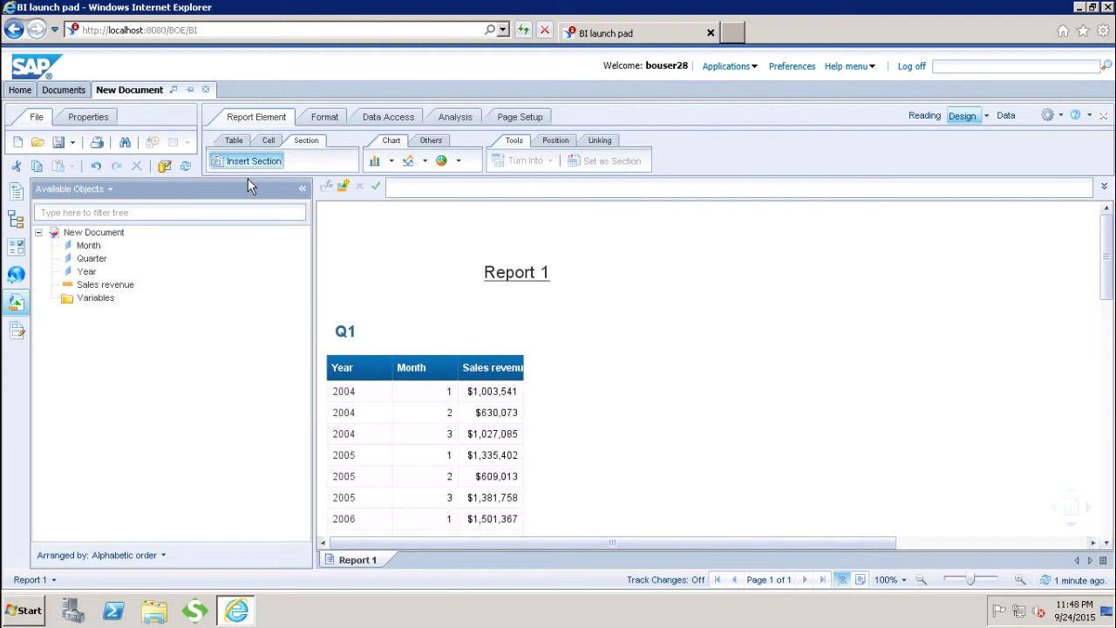
pyautogui.click(244, 164)
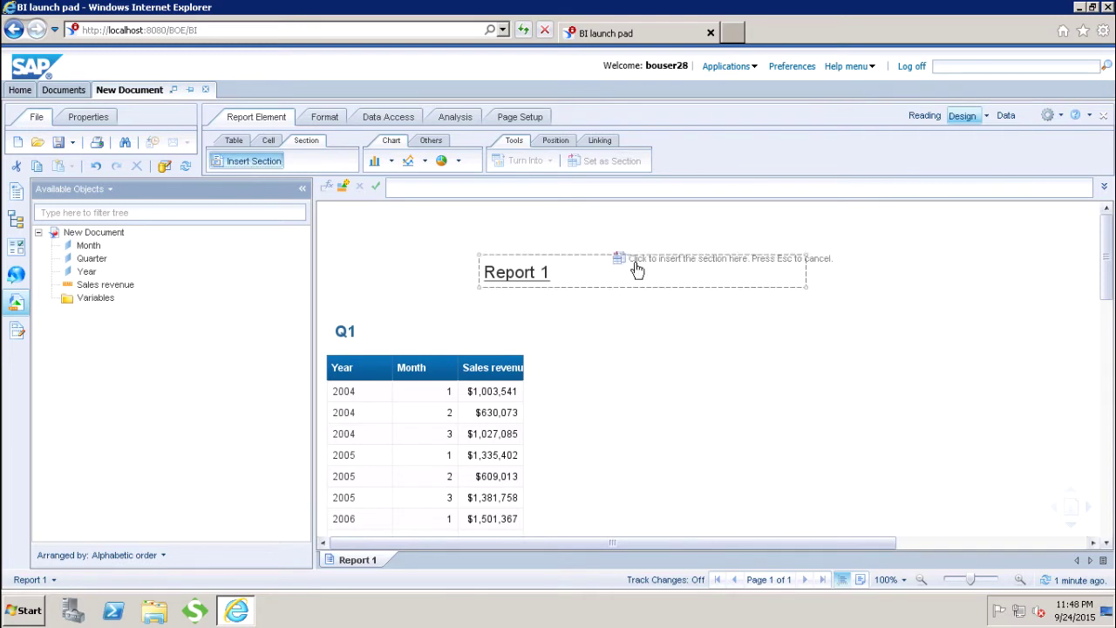
pyautogui.click(659, 314)
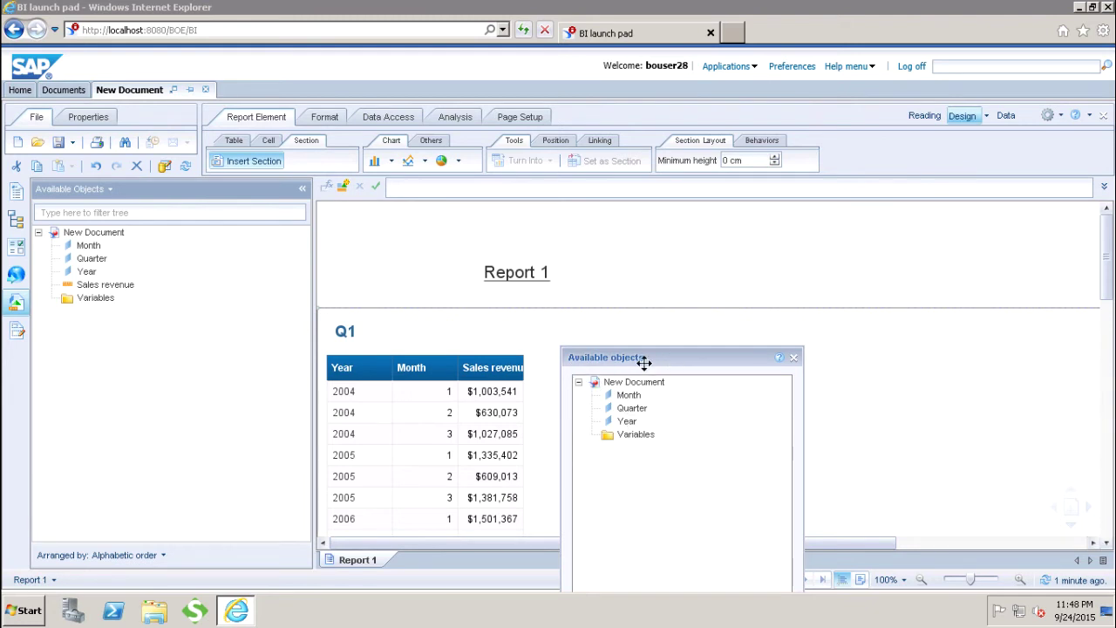
pyautogui.click(628, 422)
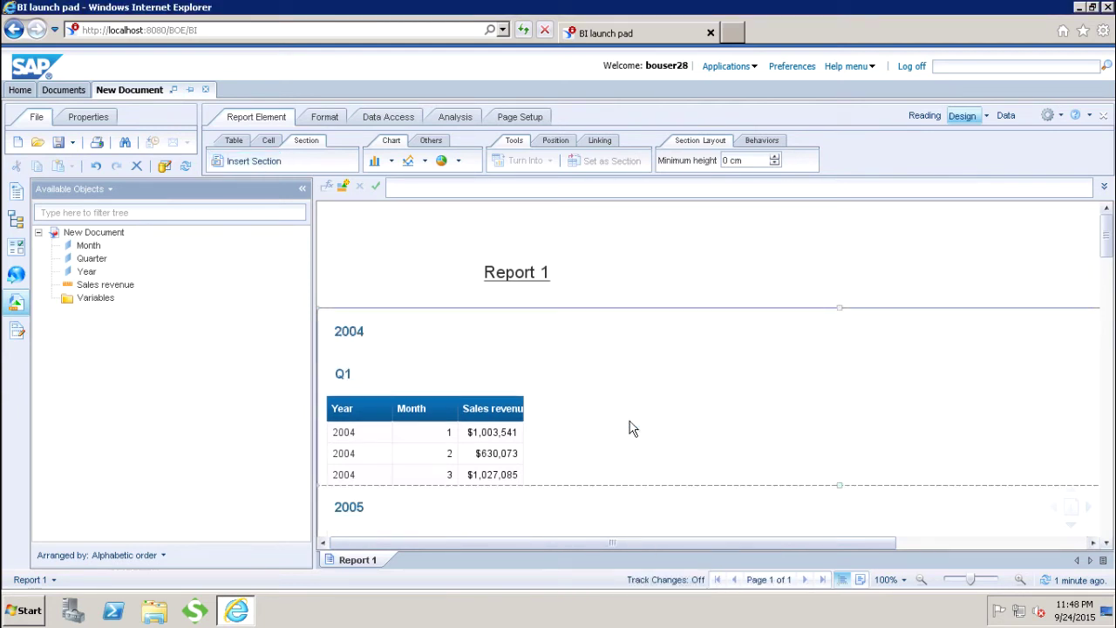
# Step: Examine the Year and Quarter section cells and how the report data is grouped under each year
pyautogui.click(376, 335)
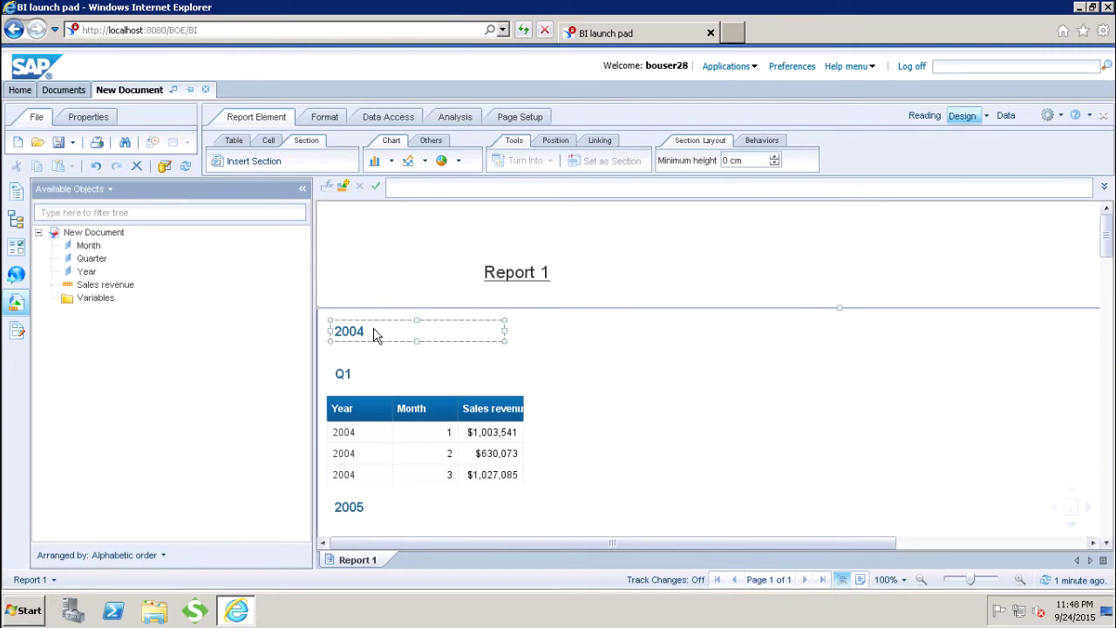
pyautogui.click(376, 336)
pyautogui.click(367, 374)
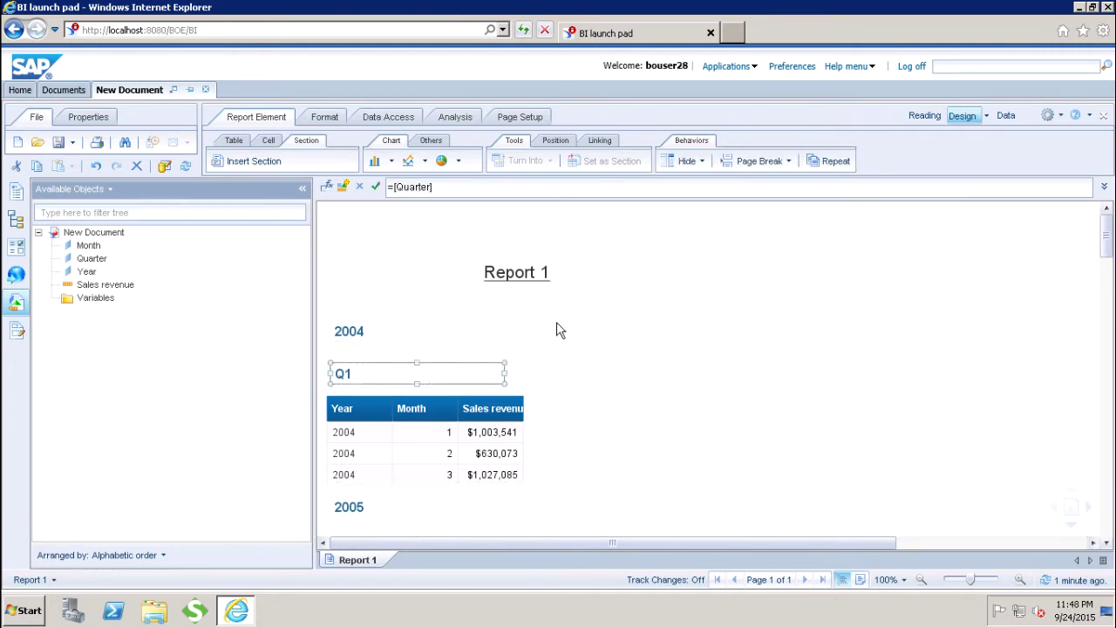
pyautogui.scroll(-4, 1107, 251)
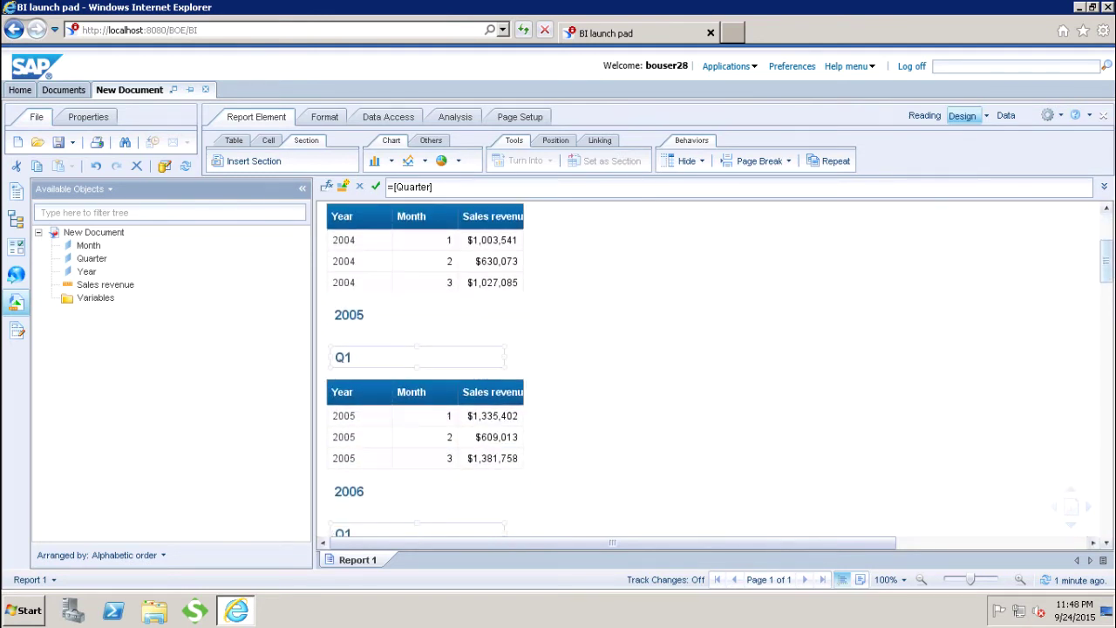
pyautogui.scroll(-3, 1105, 261)
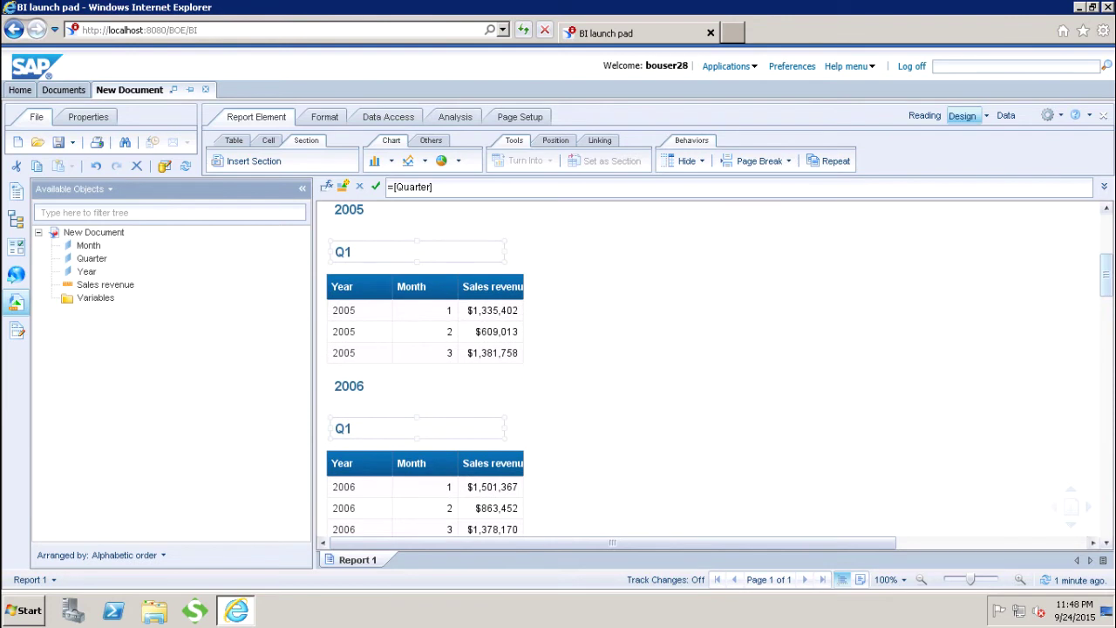
pyautogui.scroll(4, 1107, 257)
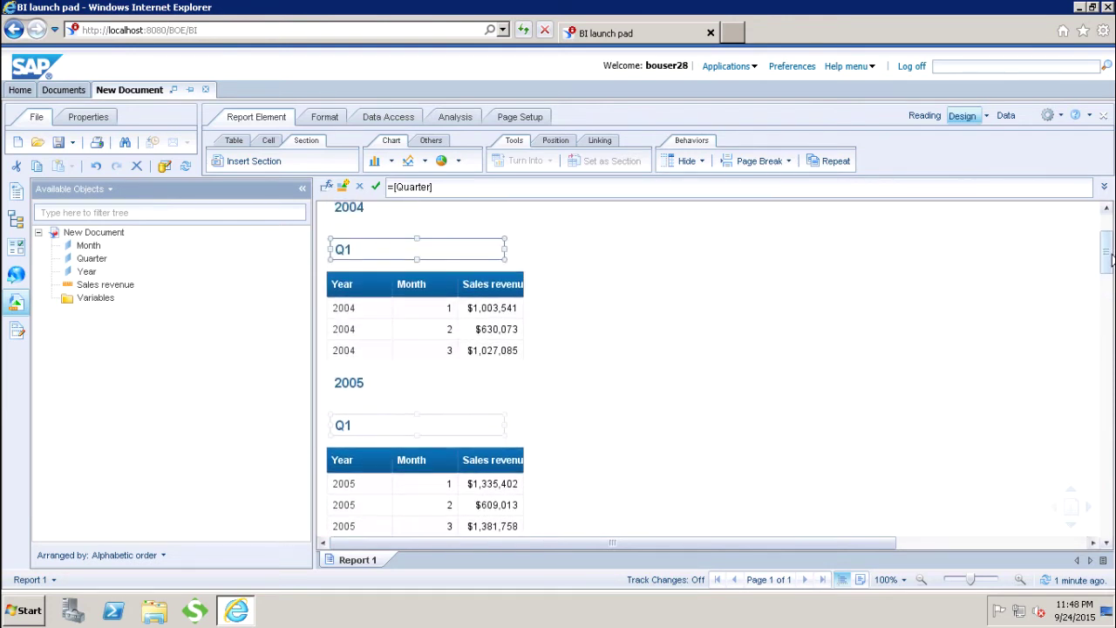
pyautogui.scroll(3, 1107, 255)
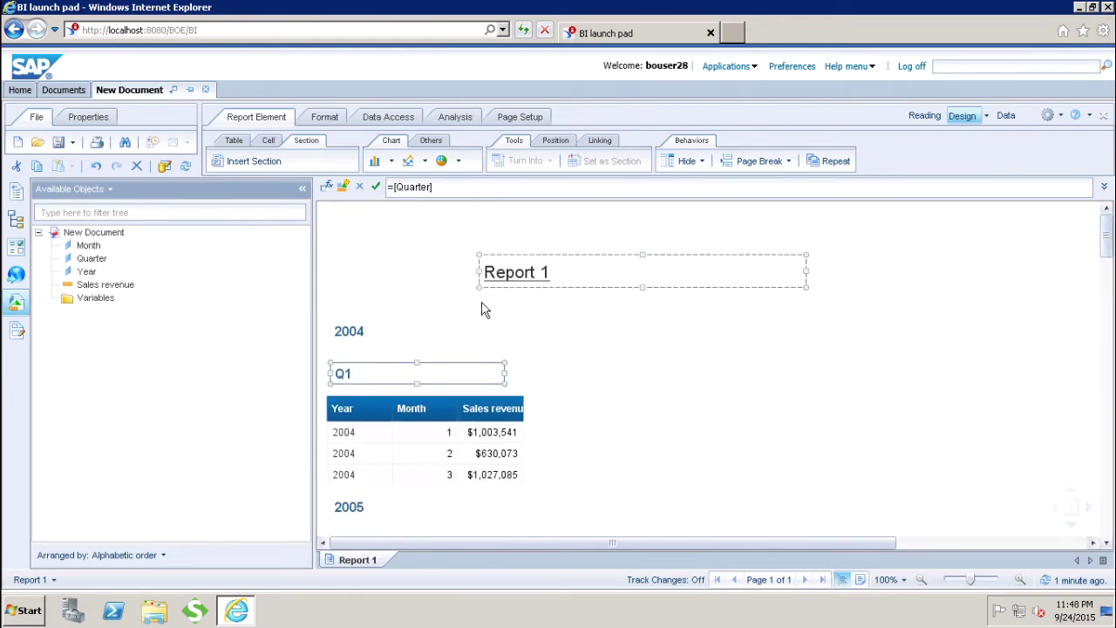
# Step: Delete the Year section cell together with its section
pyautogui.click(378, 345)
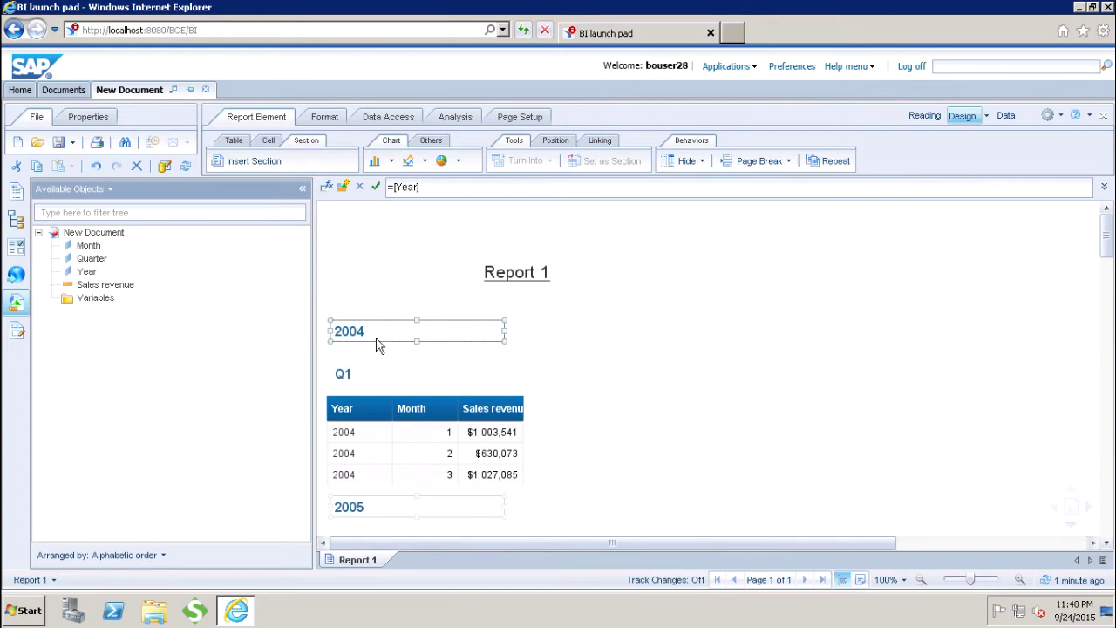
pyautogui.rightClick(377, 346)
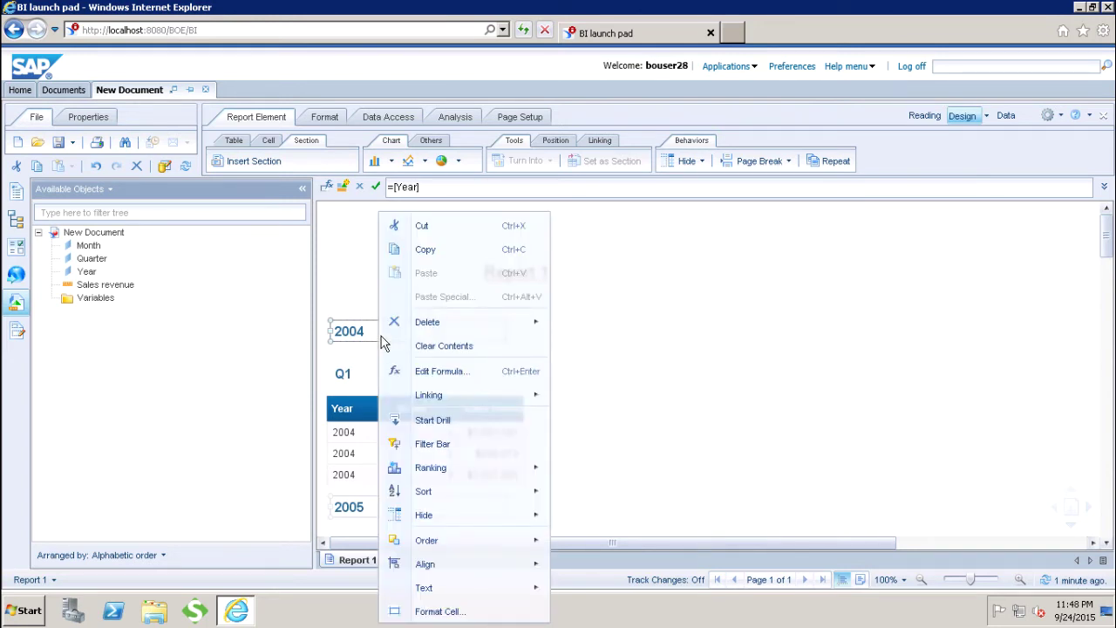
pyautogui.moveTo(427, 332)
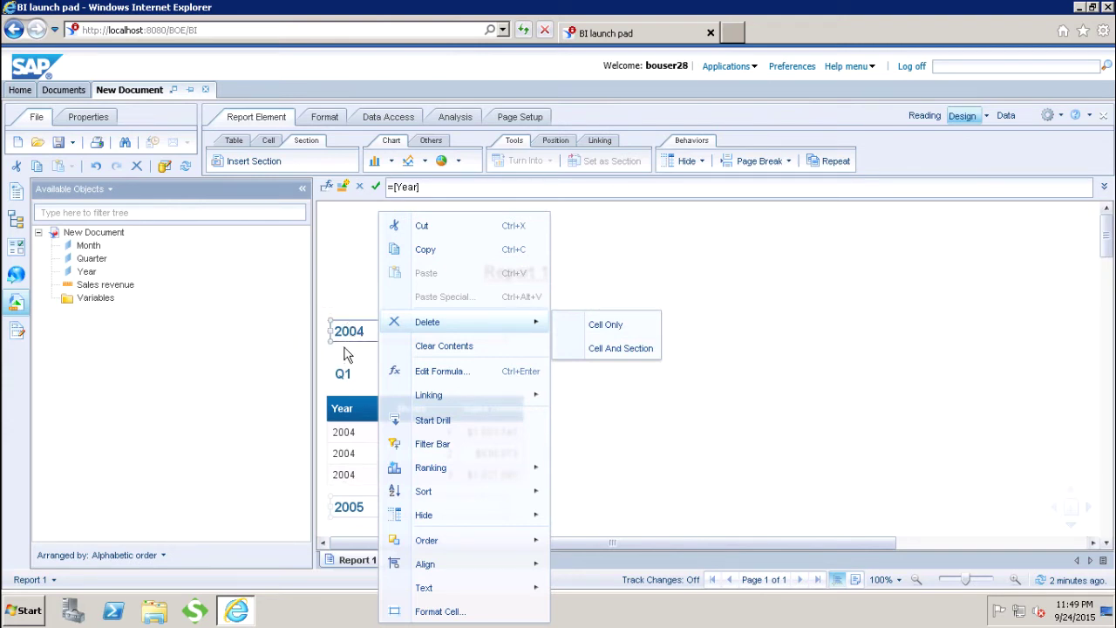
pyautogui.click(615, 350)
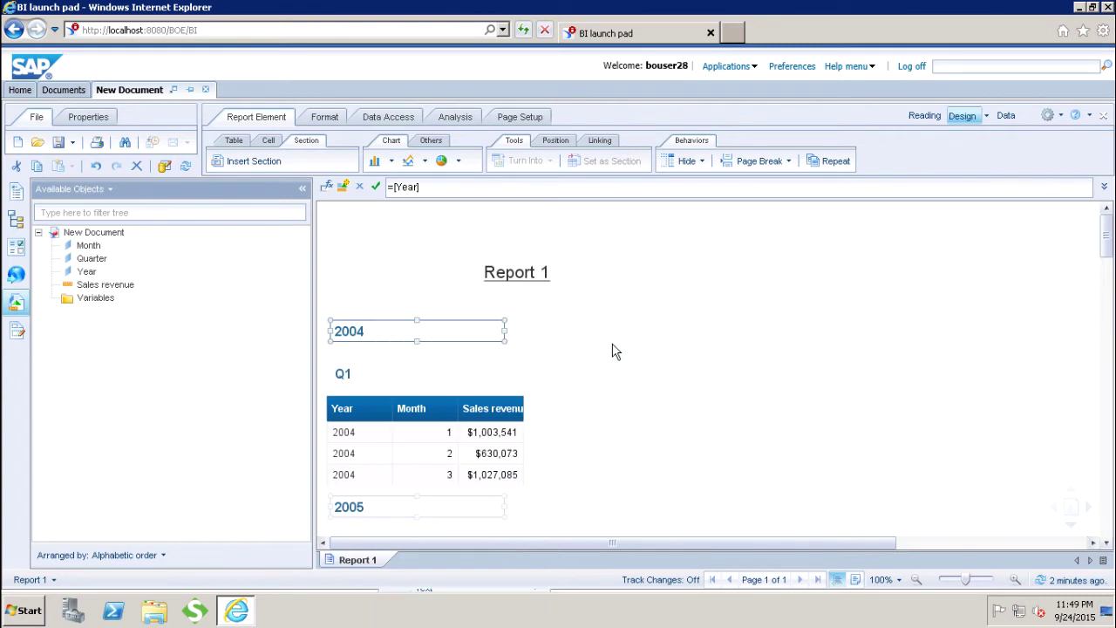
# Step: Try a formula-based hide condition with an empty formula on the Quarter section cell, and switch the condition off again
pyautogui.click(334, 362)
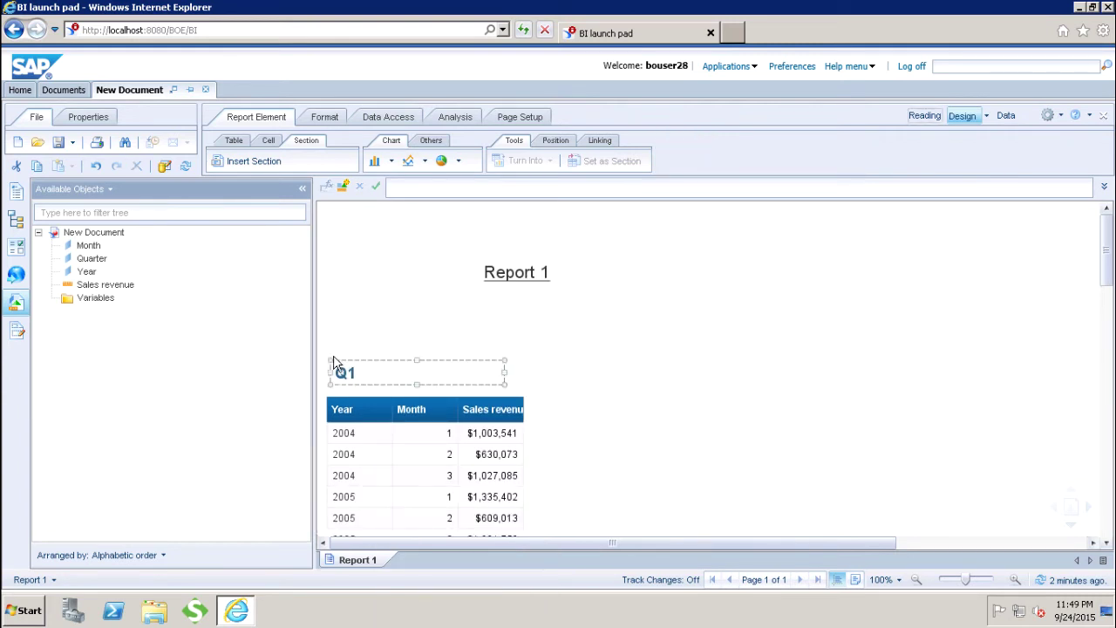
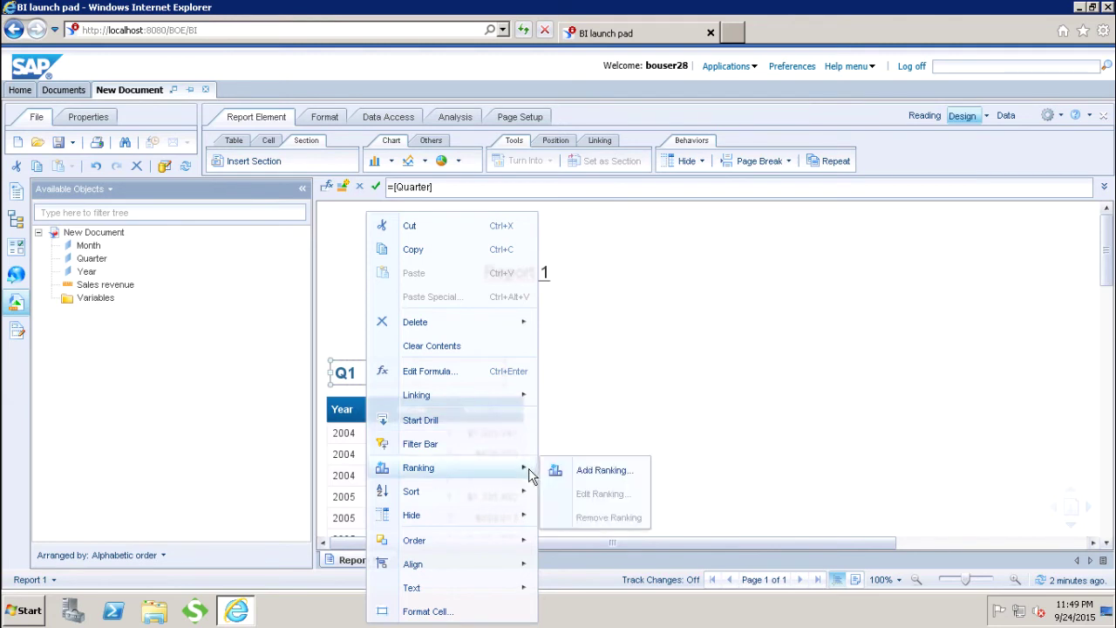
pyautogui.moveTo(503, 520)
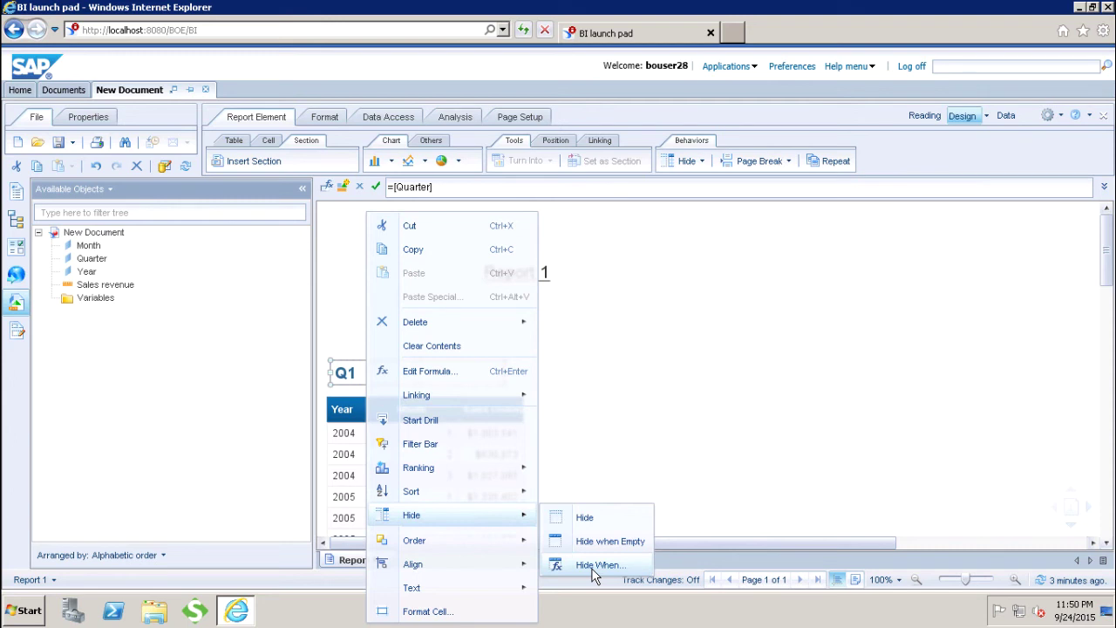
pyautogui.click(592, 567)
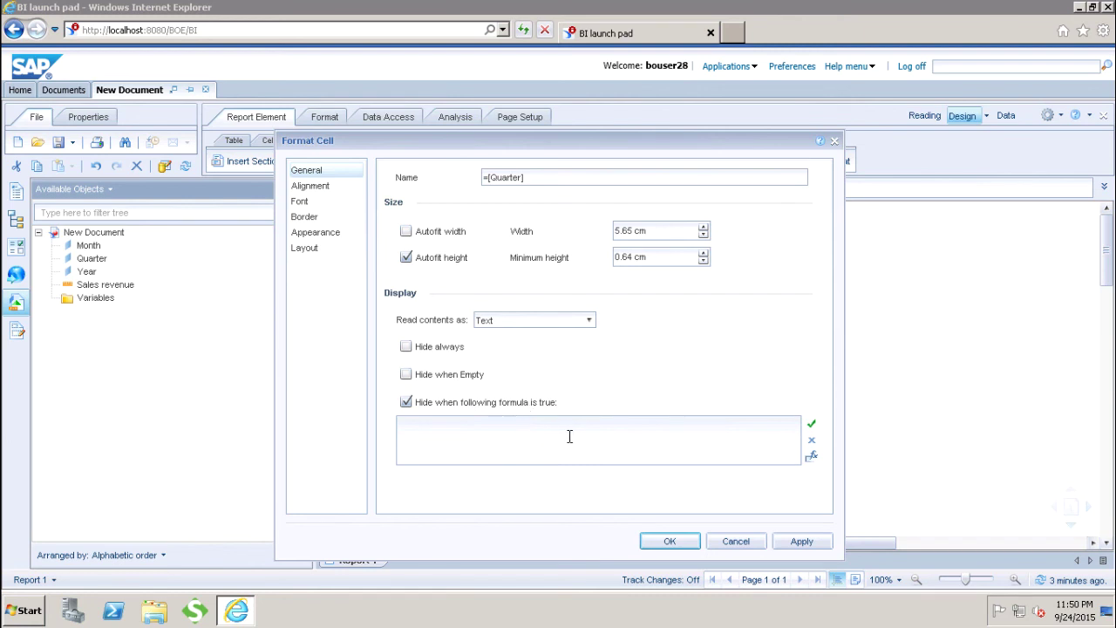
pyautogui.click(810, 460)
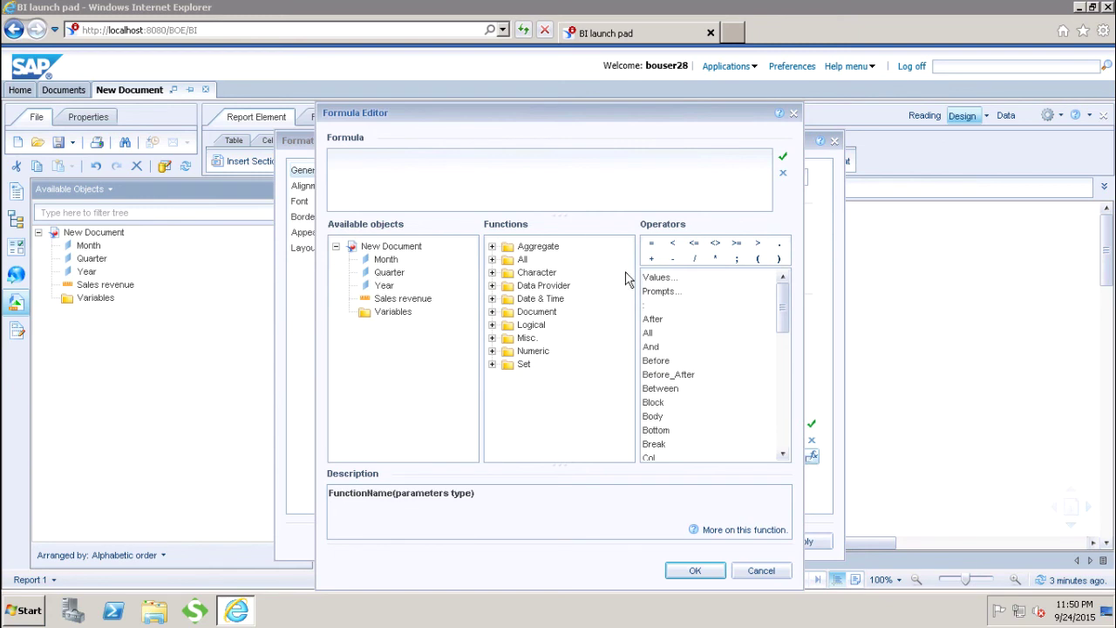
pyautogui.click(694, 570)
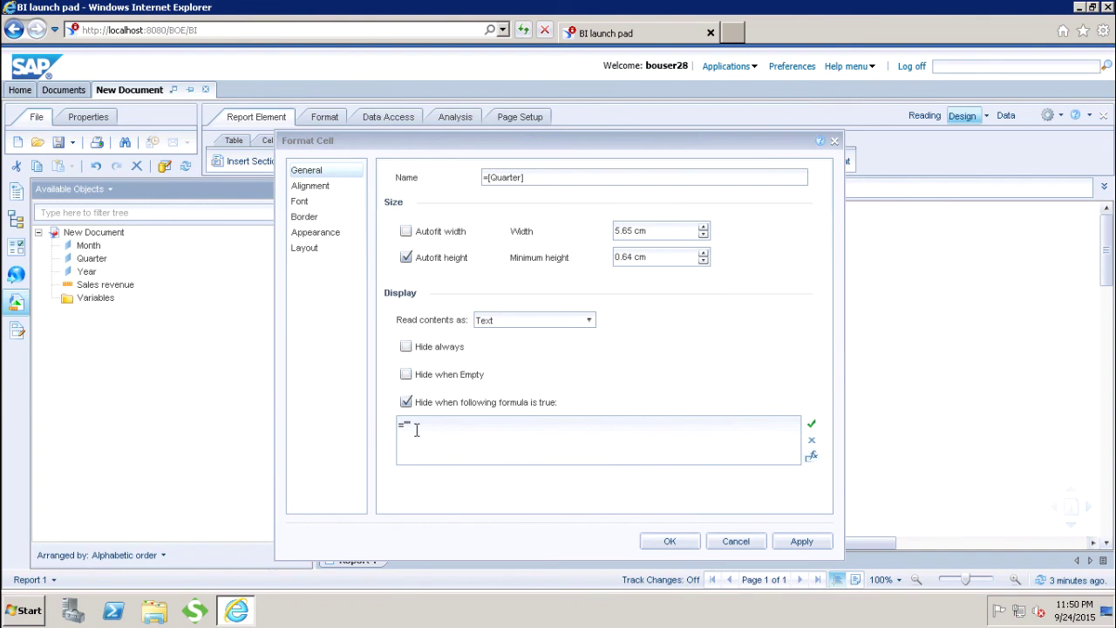
pyautogui.click(416, 428)
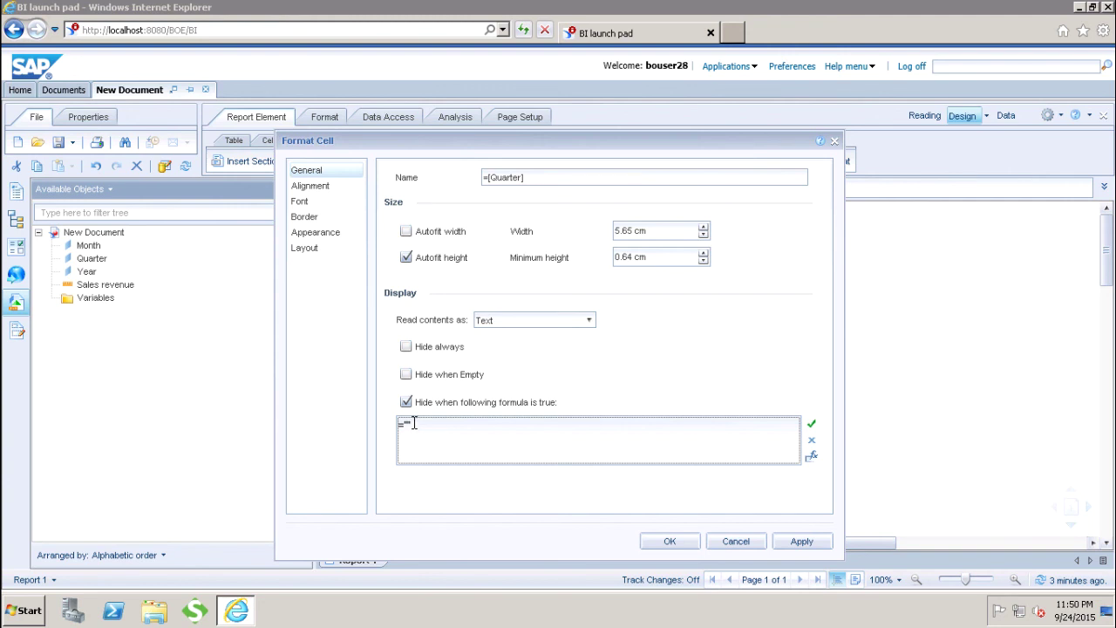
pyautogui.click(407, 404)
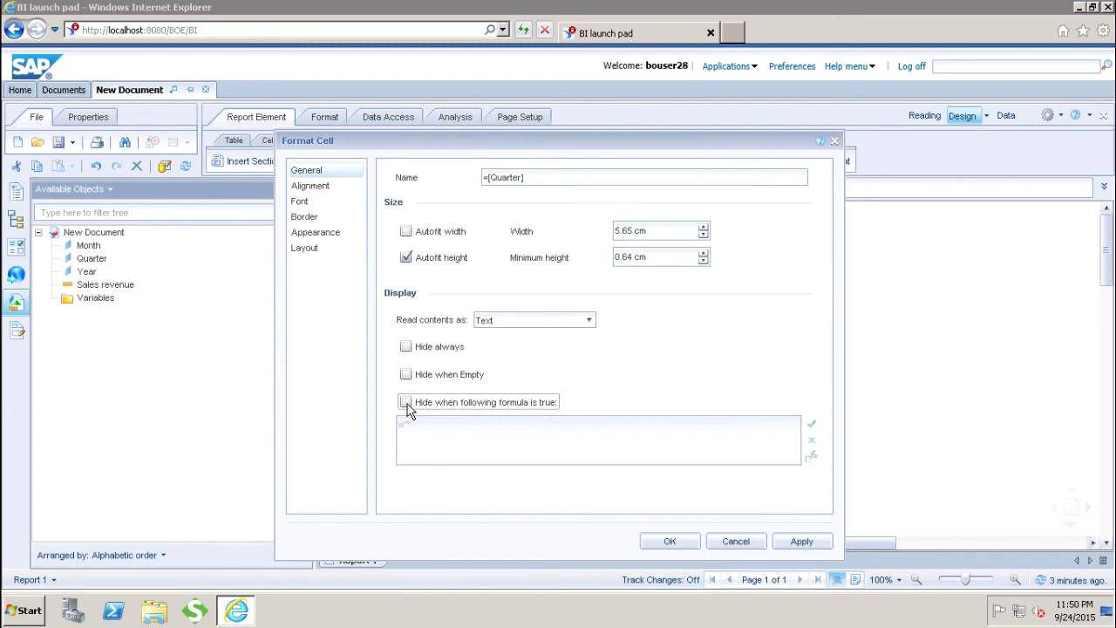
pyautogui.click(669, 543)
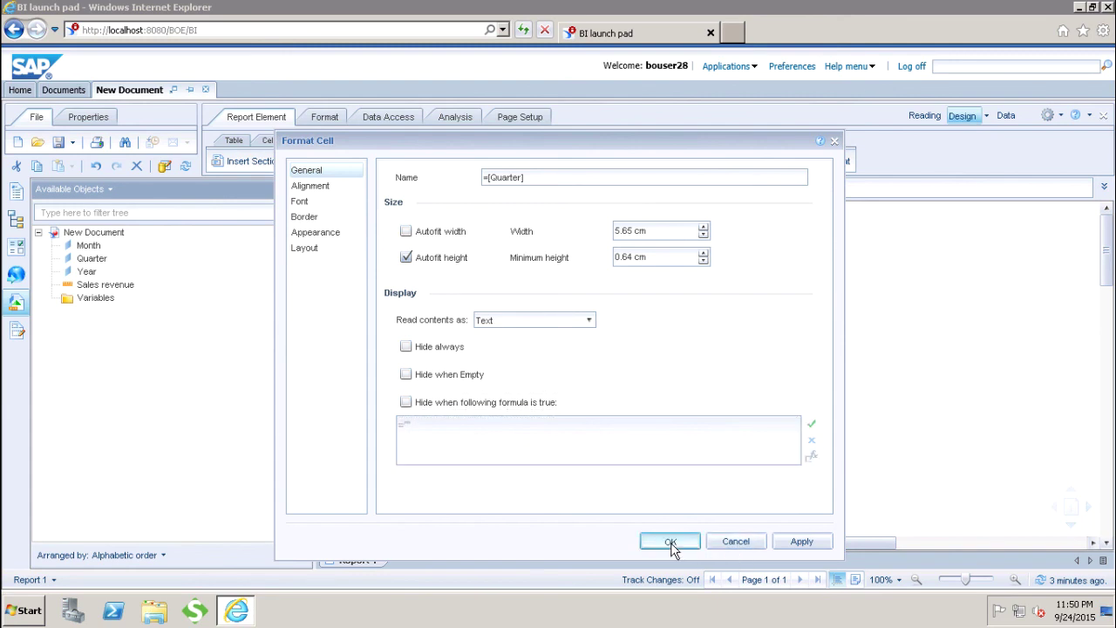